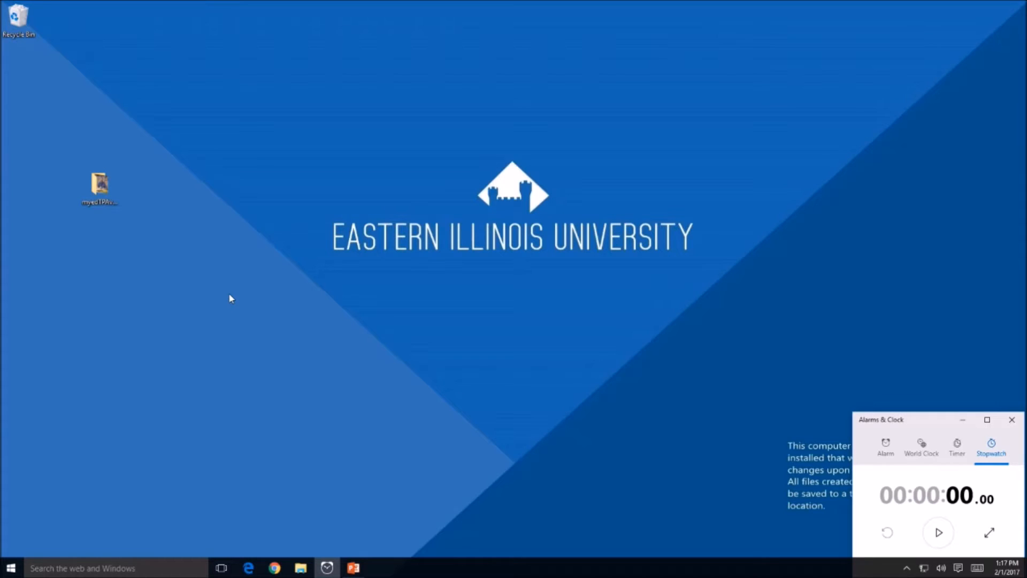
# Step: Move the myedTPAvideo desktop folder closer to the Recycle Bin and check the file size of the video inside it
pyautogui.click(108, 189)
pyautogui.moveTo(108, 189); pyautogui.dragTo(66, 134)
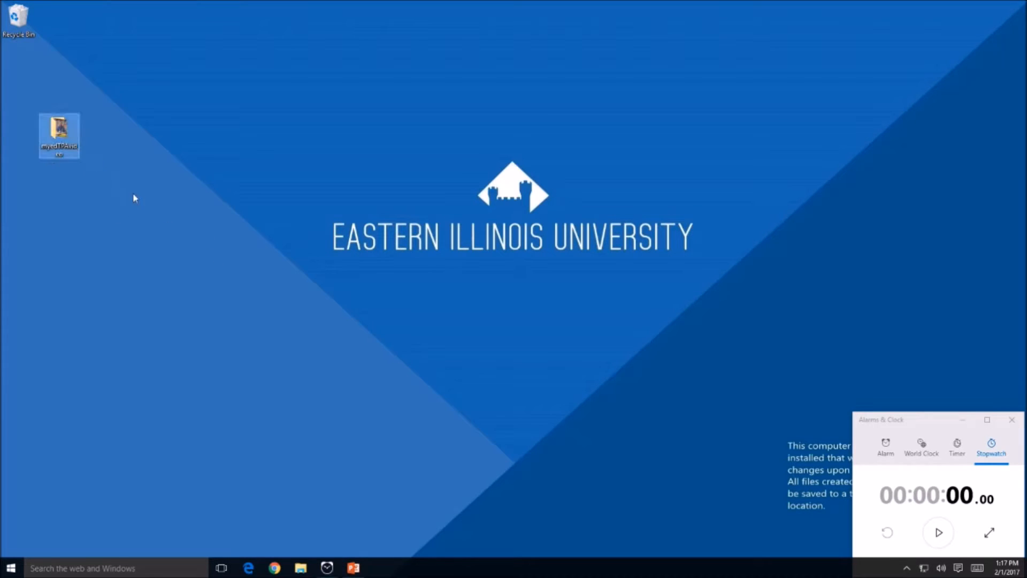
pyautogui.doubleClick(62, 137)
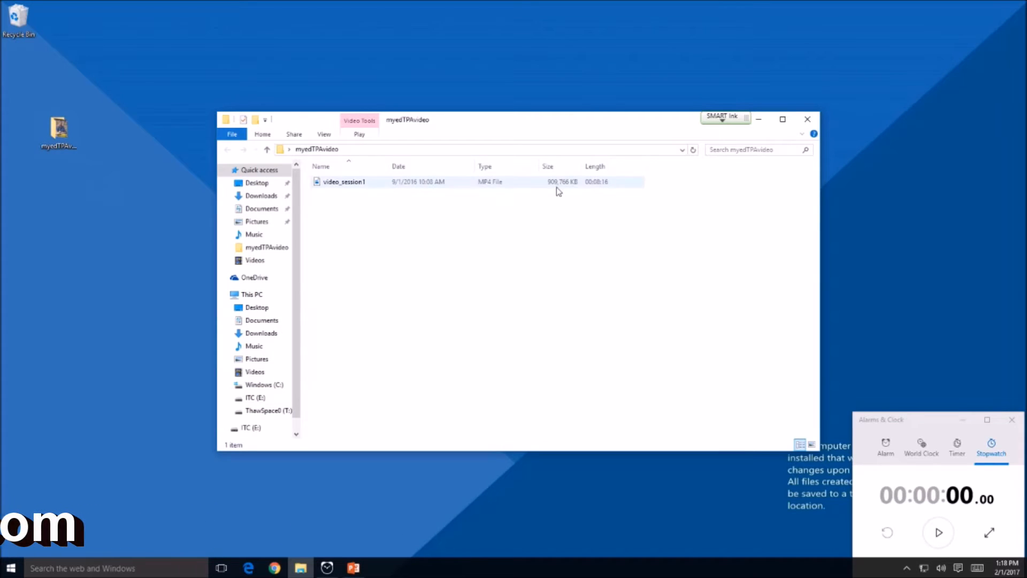
pyautogui.click(808, 119)
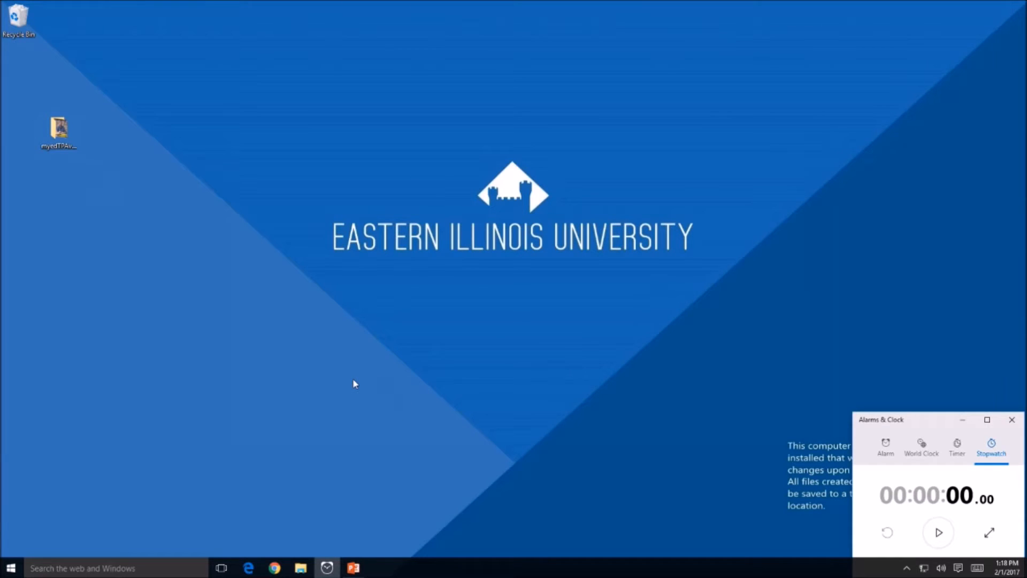
# Step: Search Windows for Handbrake and launch the program
pyautogui.click(46, 569)
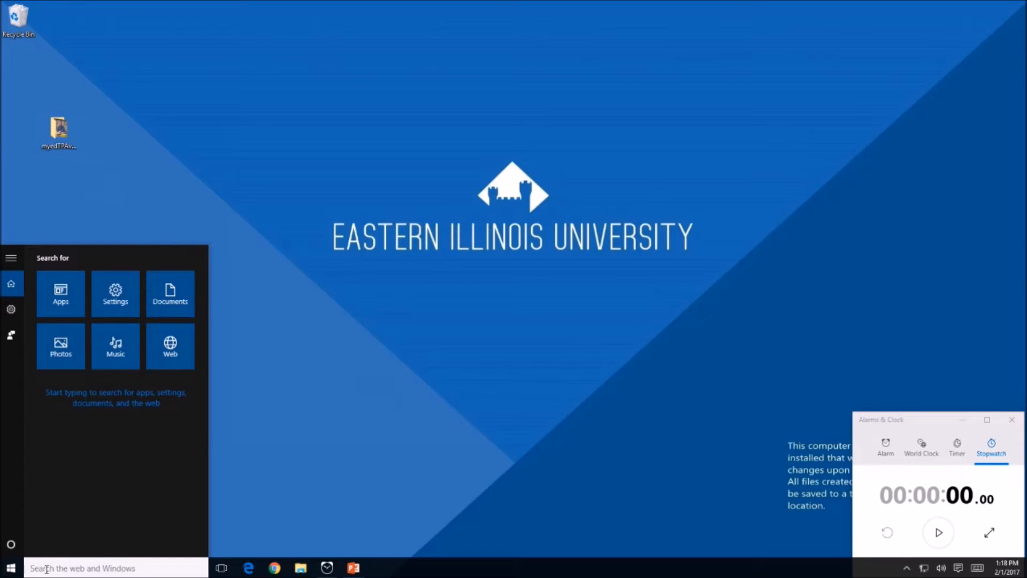
pyautogui.write('Ha')
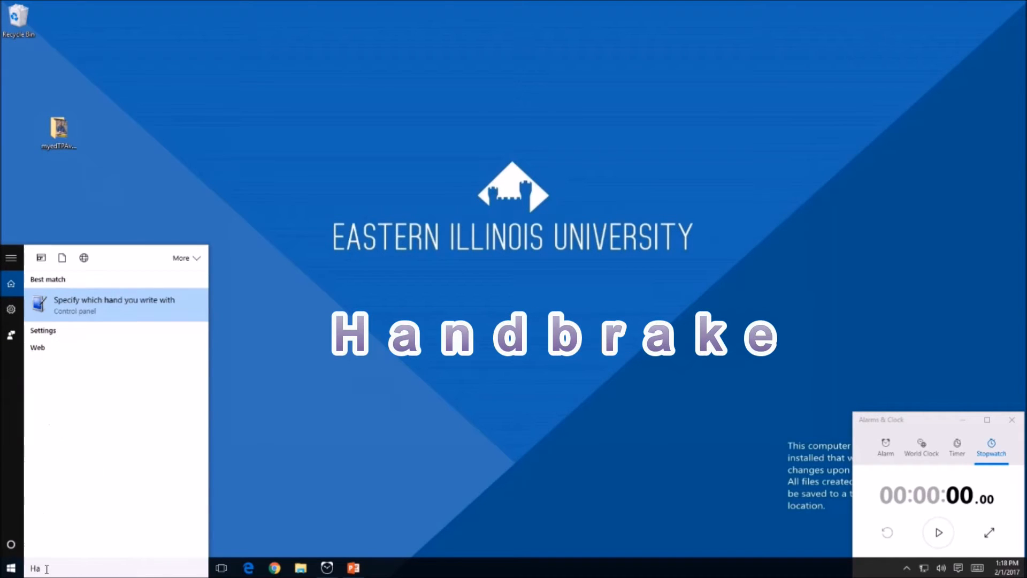
pyautogui.write('ndbrake')
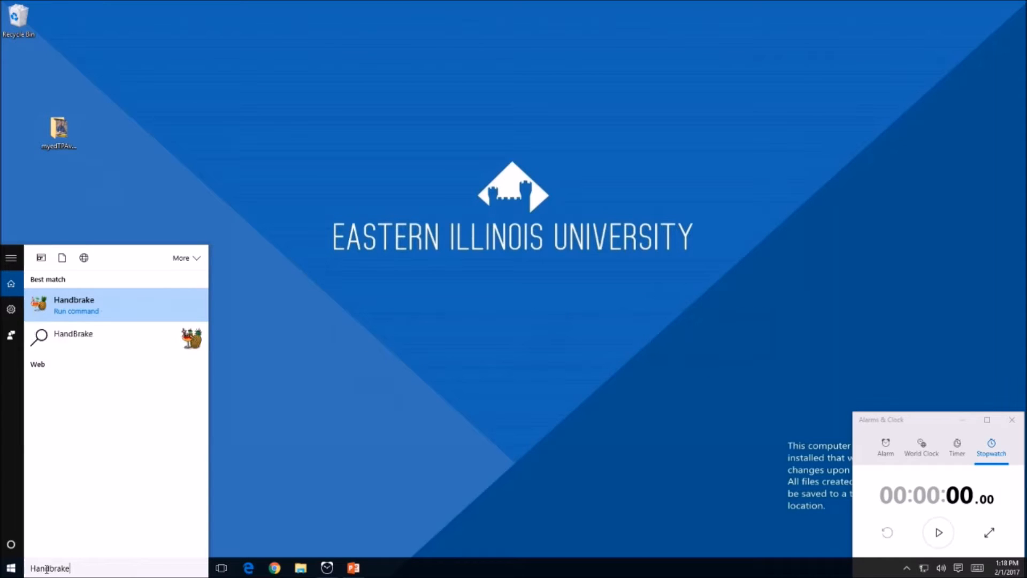
pyautogui.press('Return')
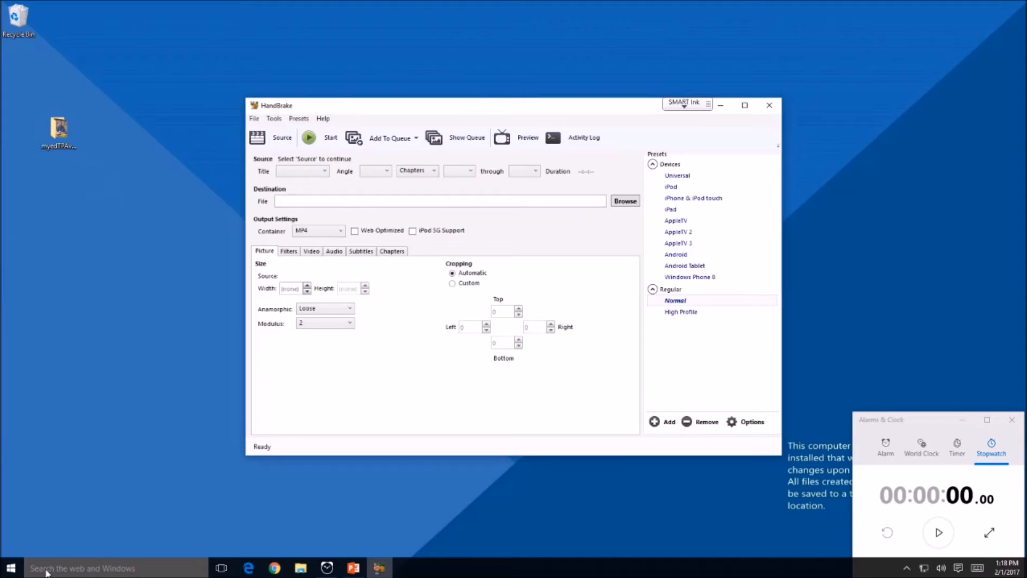
# Step: Load the single video file video_session1 from the myedTPAvideo desktop folder as the HandBrake source
pyautogui.click(278, 140)
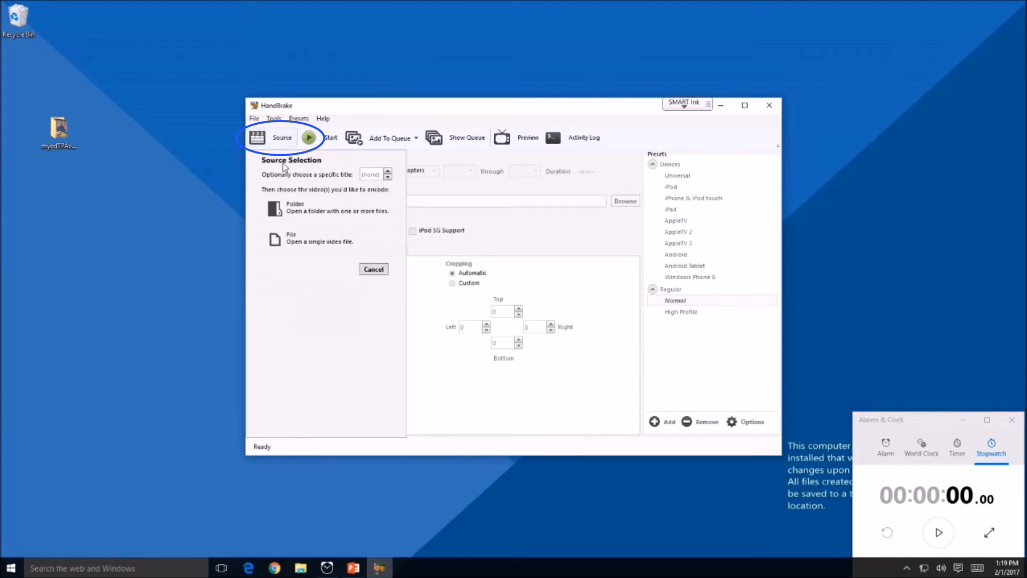
pyautogui.click(288, 242)
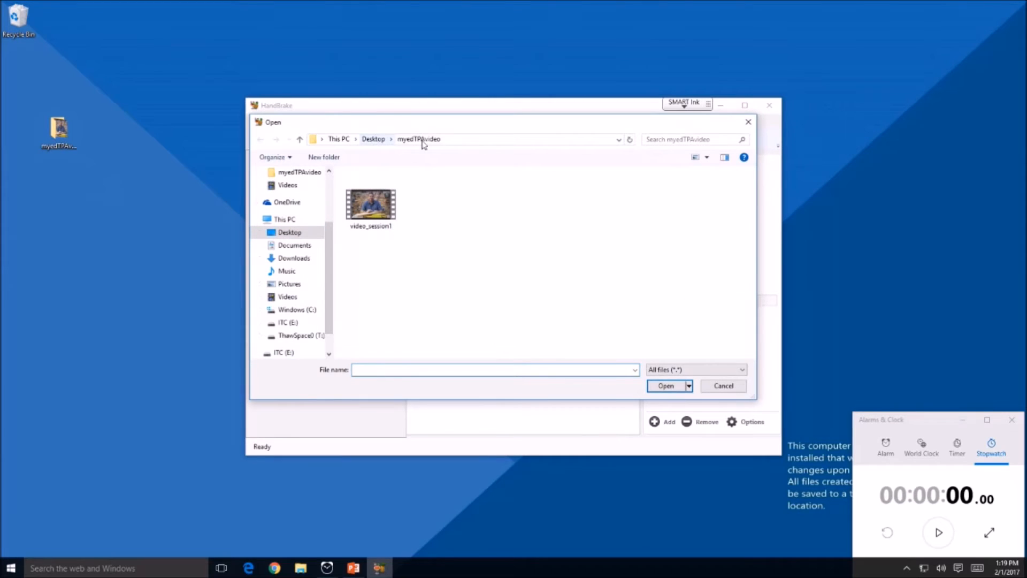
pyautogui.click(369, 209)
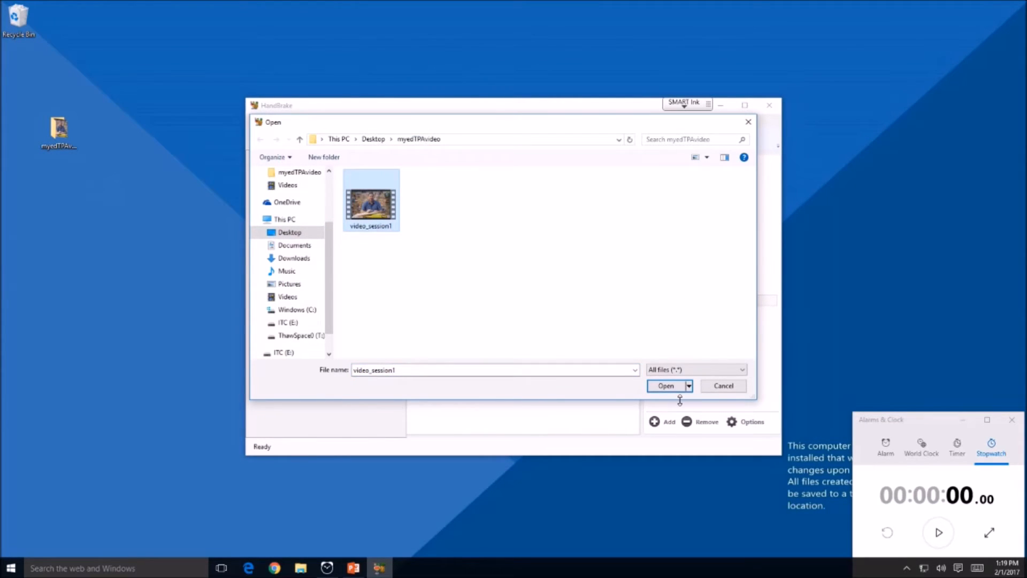
pyautogui.click(667, 387)
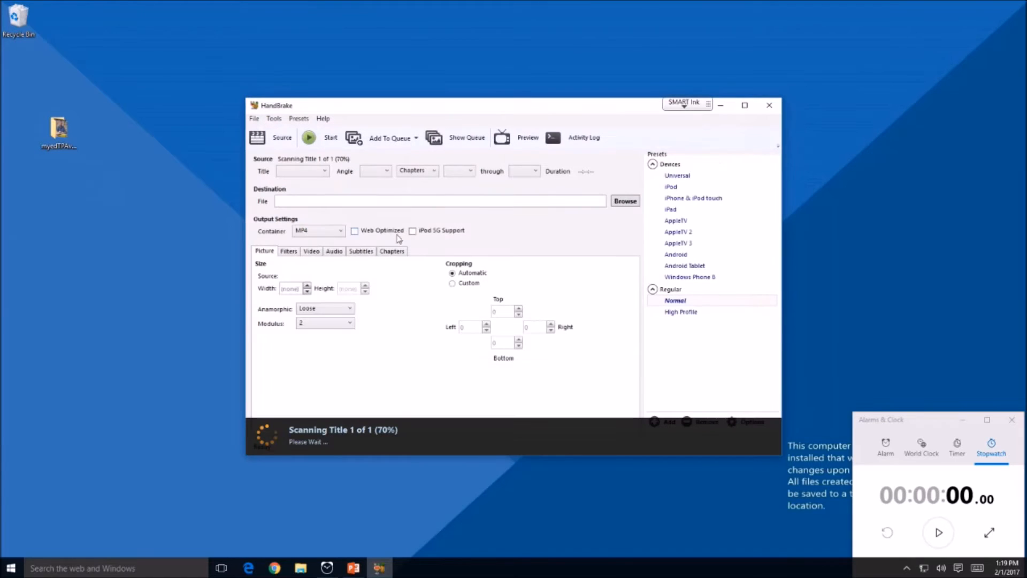
# Step: Set the output destination to an mp4 file named video_session1_compressed in the myedTPAvideo folder
pyautogui.click(326, 204)
pyautogui.click(622, 203)
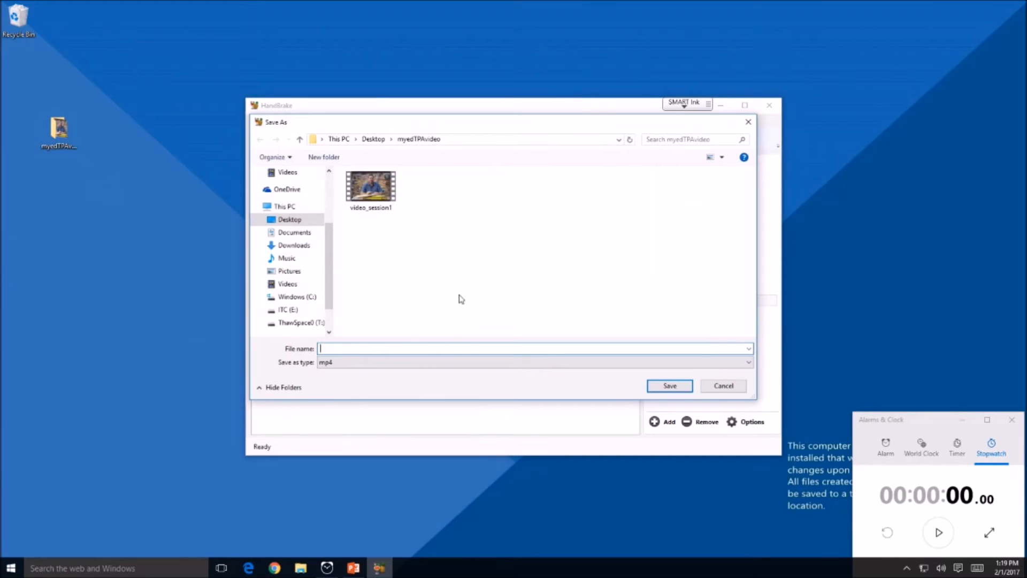
pyautogui.click(373, 196)
pyautogui.doubleClick(367, 348)
pyautogui.click(368, 348)
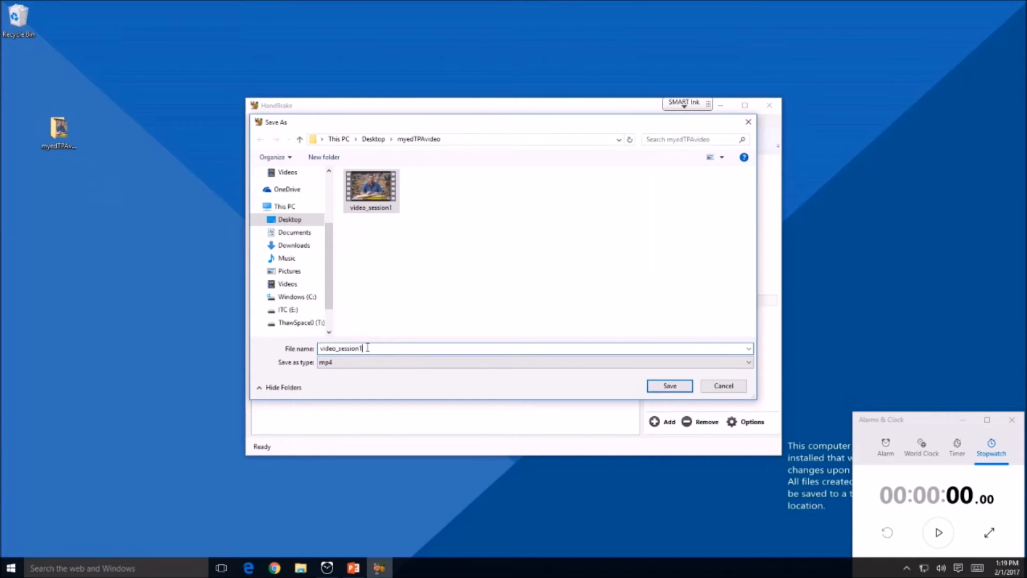
pyautogui.write('_')
pyautogui.write('compres')
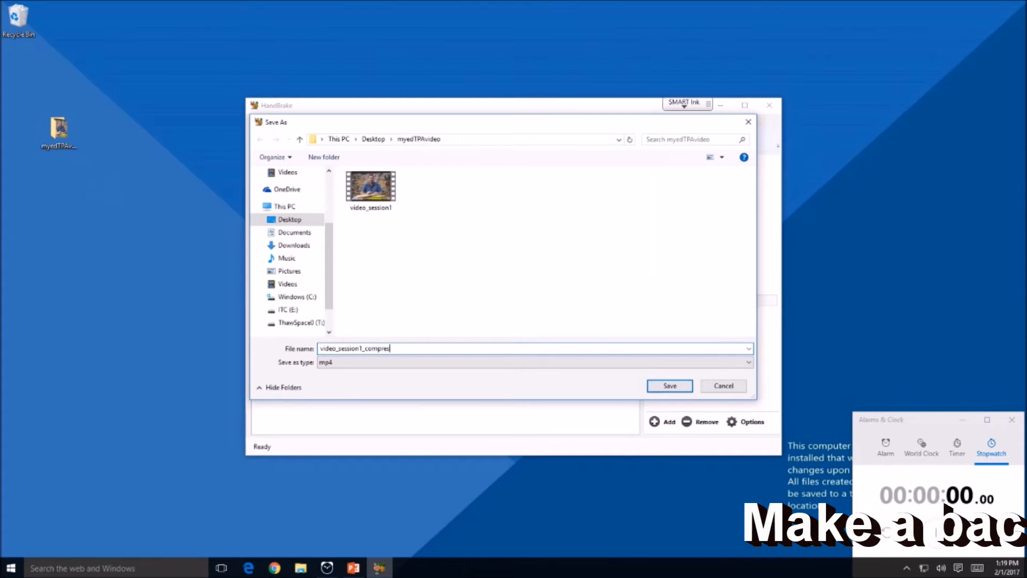
pyautogui.write('sed')
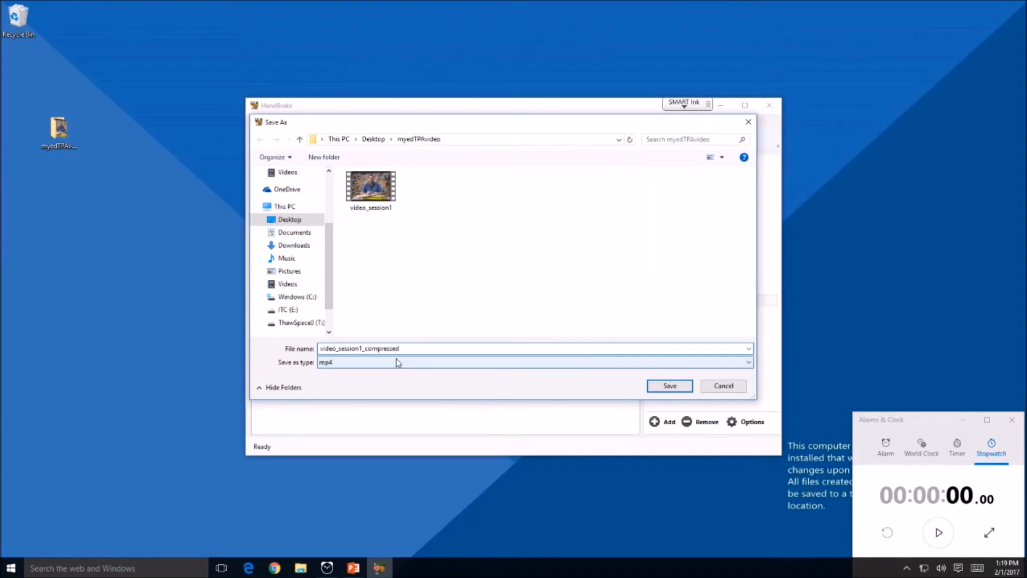
pyautogui.click(669, 388)
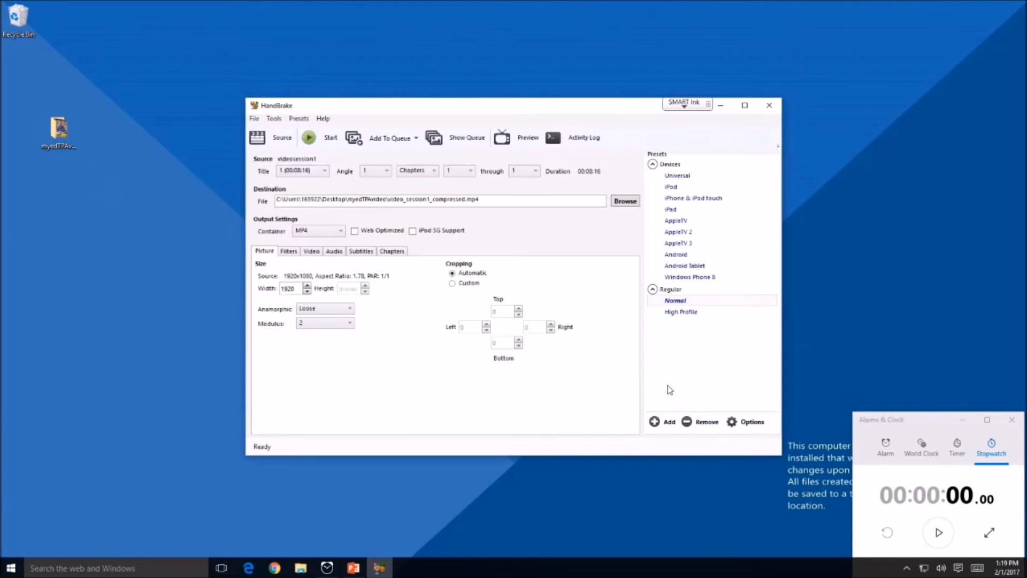
# Step: Encode the video with the Normal preset from the Regular group, timing the whole encode with the Alarms & Clock stopwatch
pyautogui.click(678, 176)
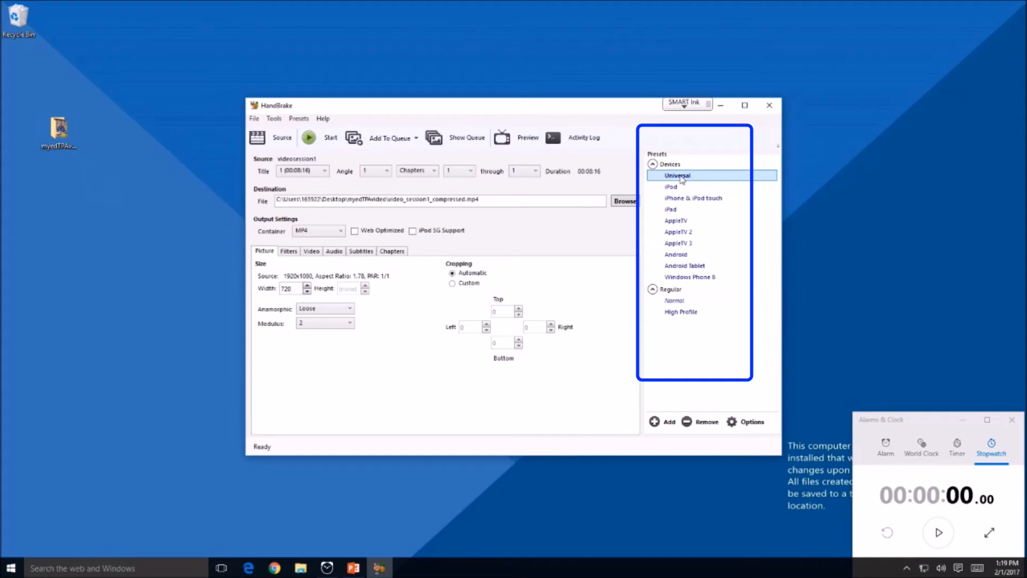
pyautogui.click(676, 301)
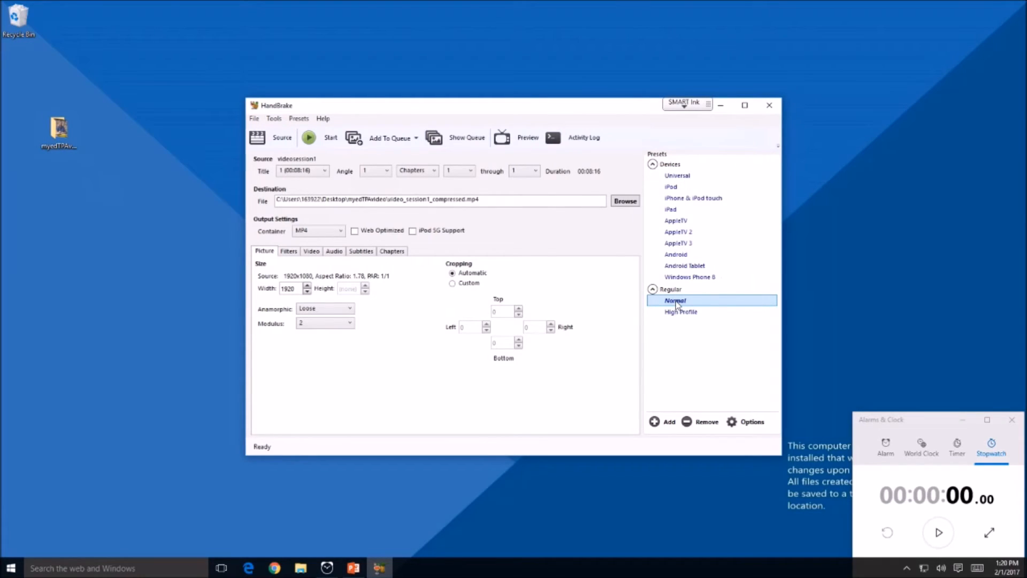
pyautogui.click(943, 533)
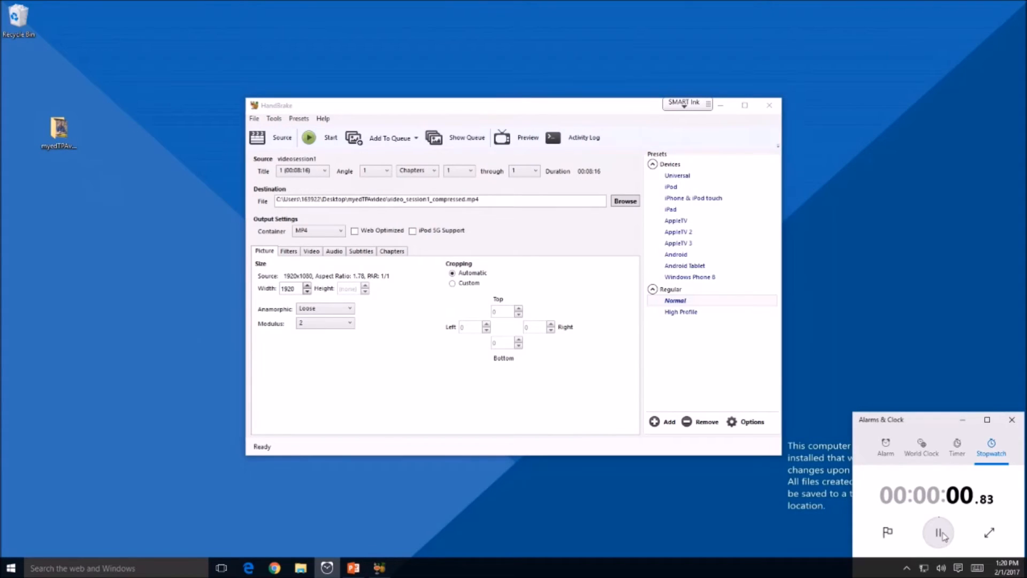
pyautogui.click(315, 144)
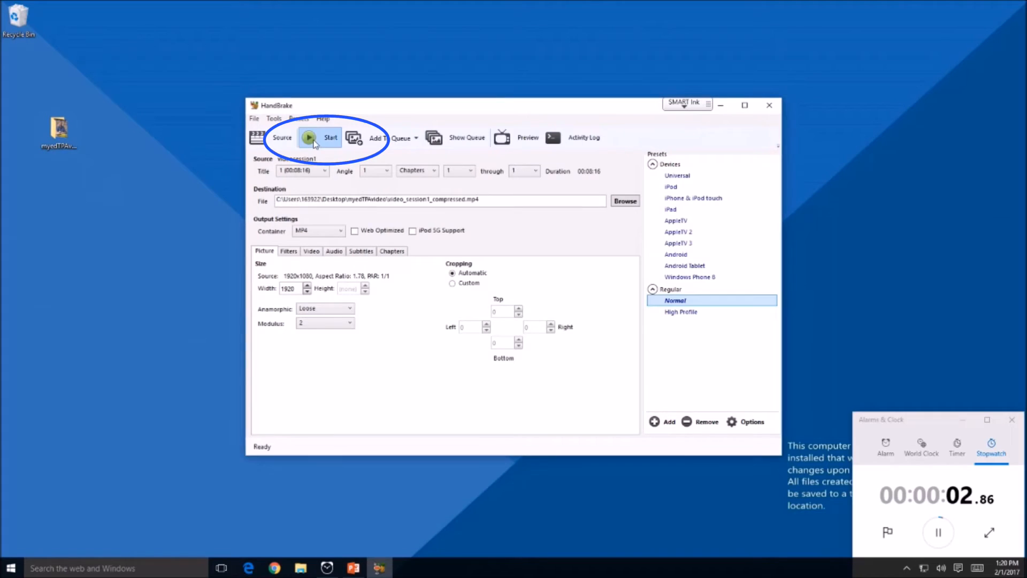
pyautogui.click(314, 144)
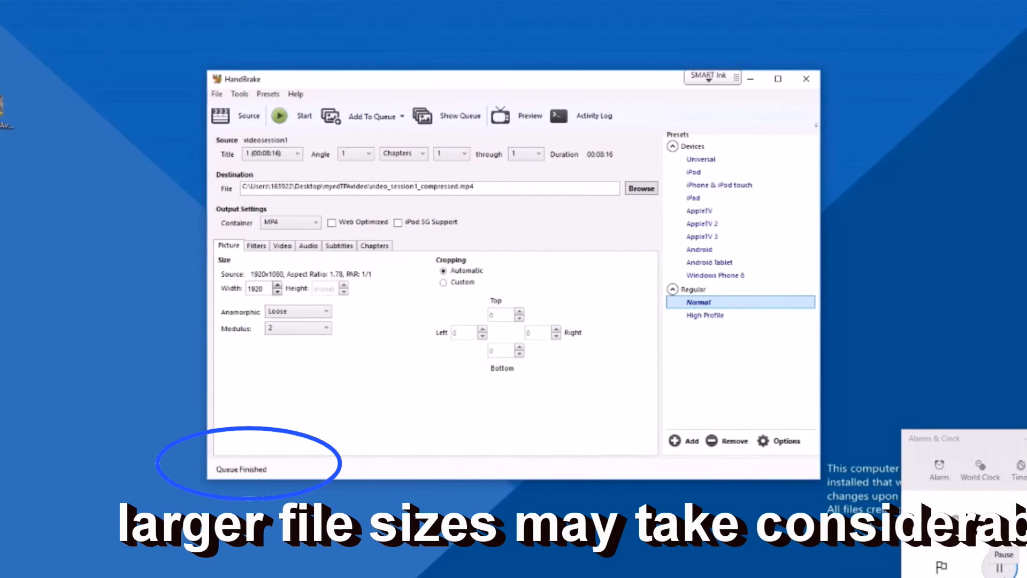
pyautogui.click(998, 567)
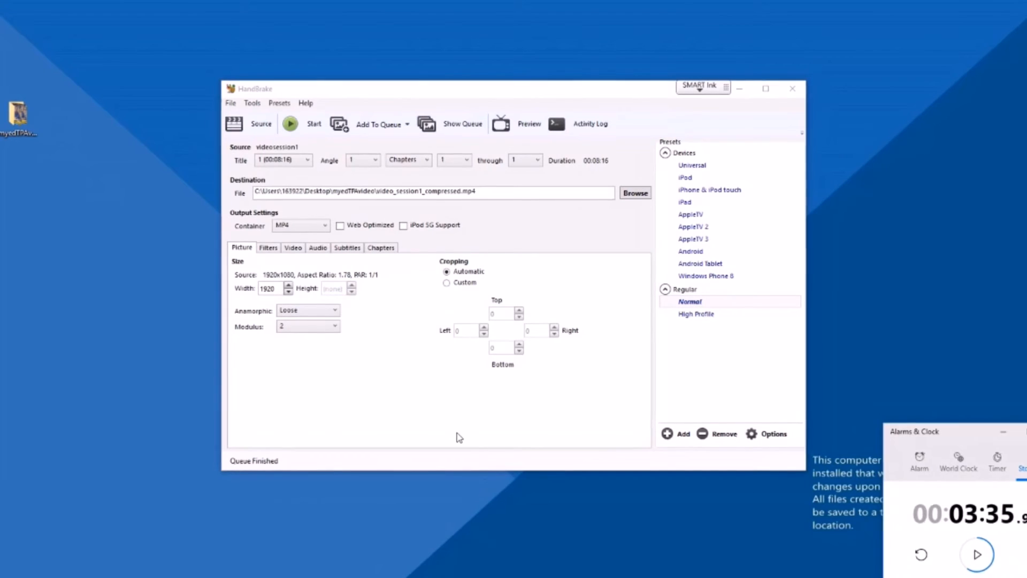
# Step: Open the myedTPAvideo folder and widen the Name column to compare the original and compressed video files
pyautogui.click(22, 122)
pyautogui.doubleClick(22, 122)
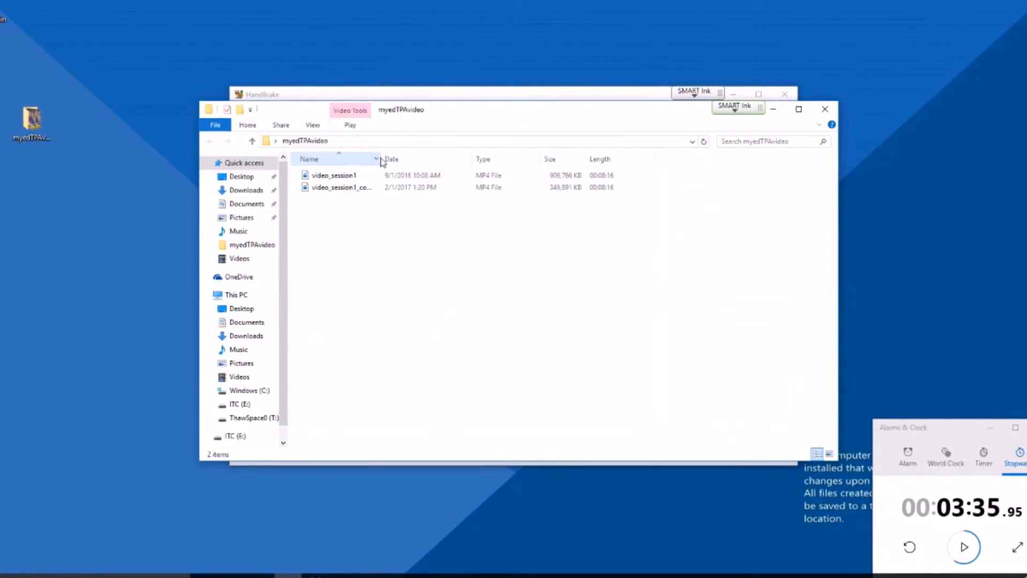
pyautogui.moveTo(381, 162); pyautogui.dragTo(414, 162)
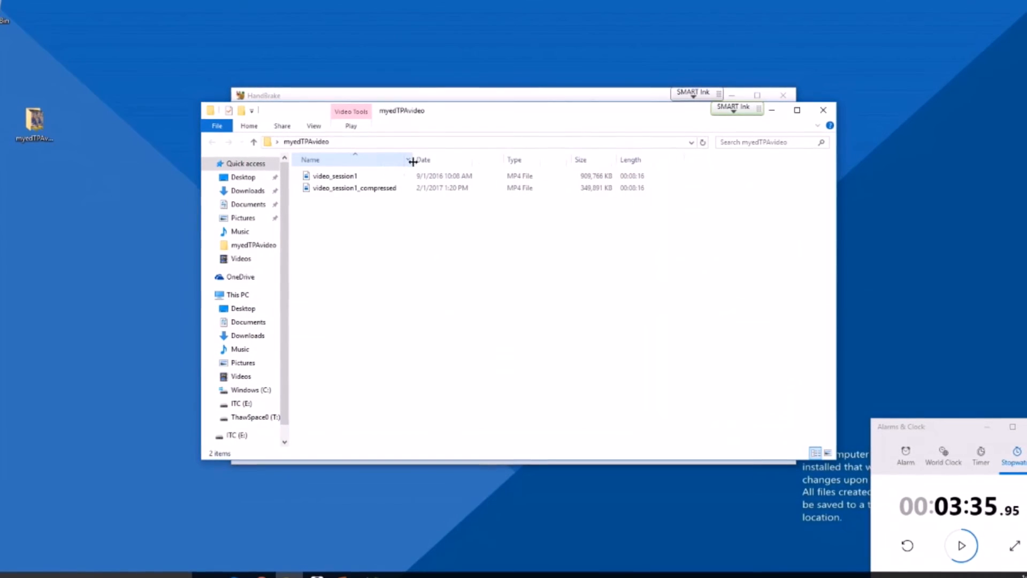